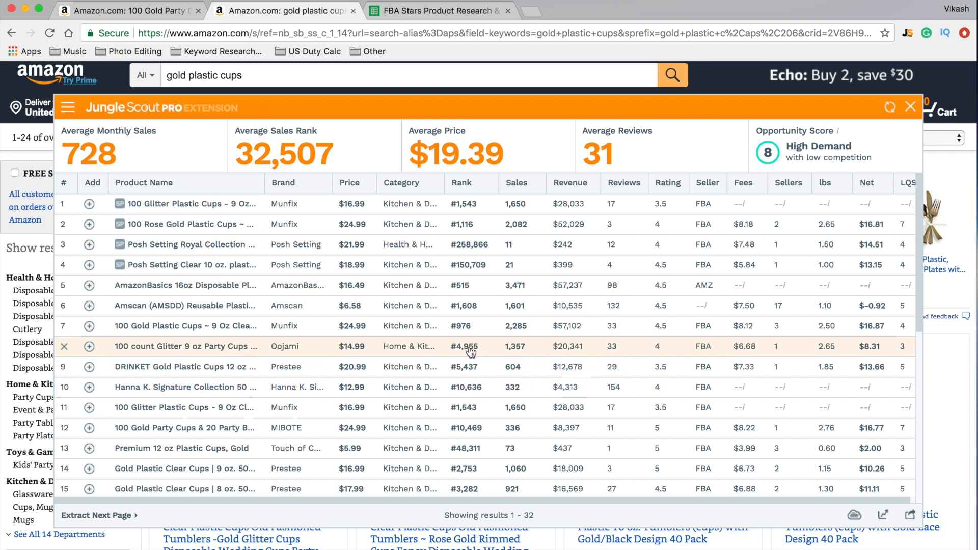
Open the 100 Gold Plastic Cups 9 Oz listing by Munfix priced $24.99 and add it to the cart.
{"action": "mouse_move", "coordinate": [224, 334]}
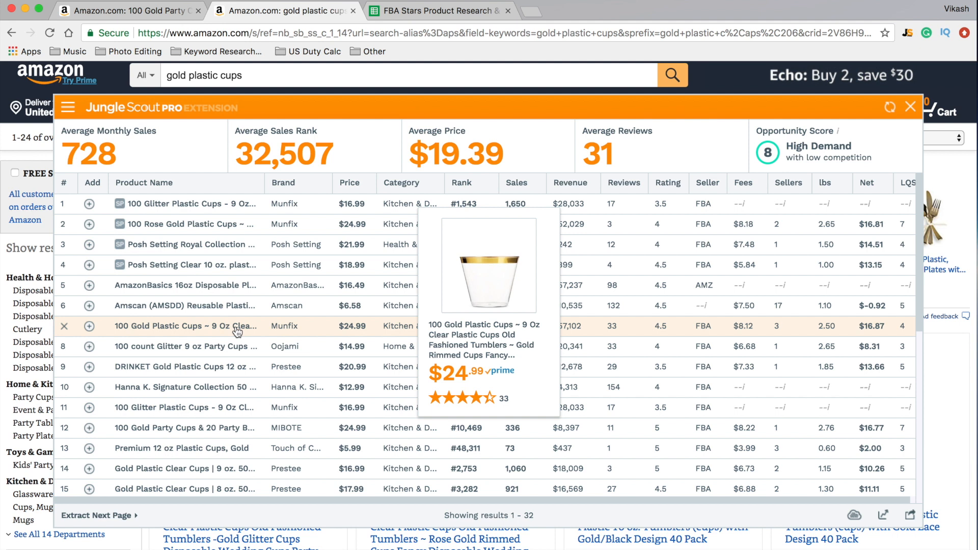
{"action": "left_click", "coordinate": [236, 326]}
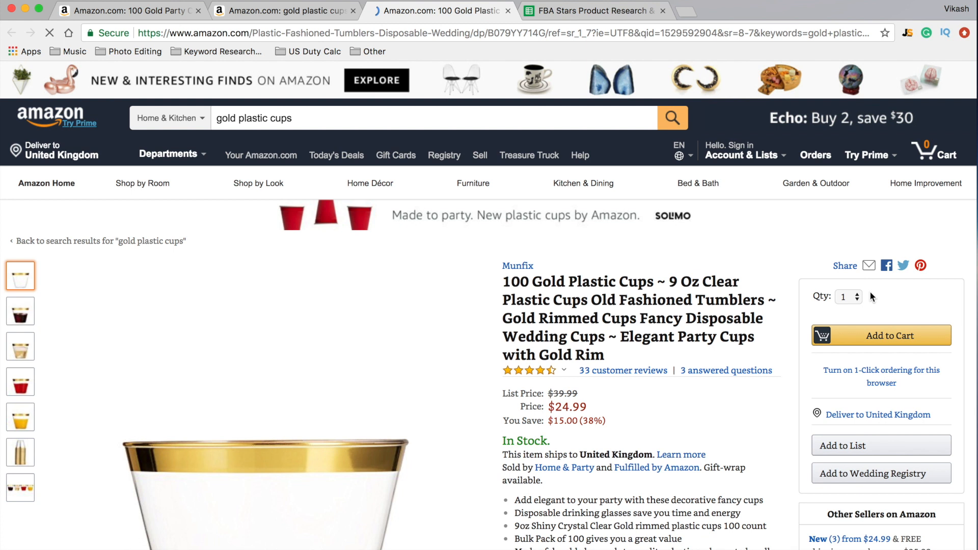
{"action": "left_click", "coordinate": [888, 341]}
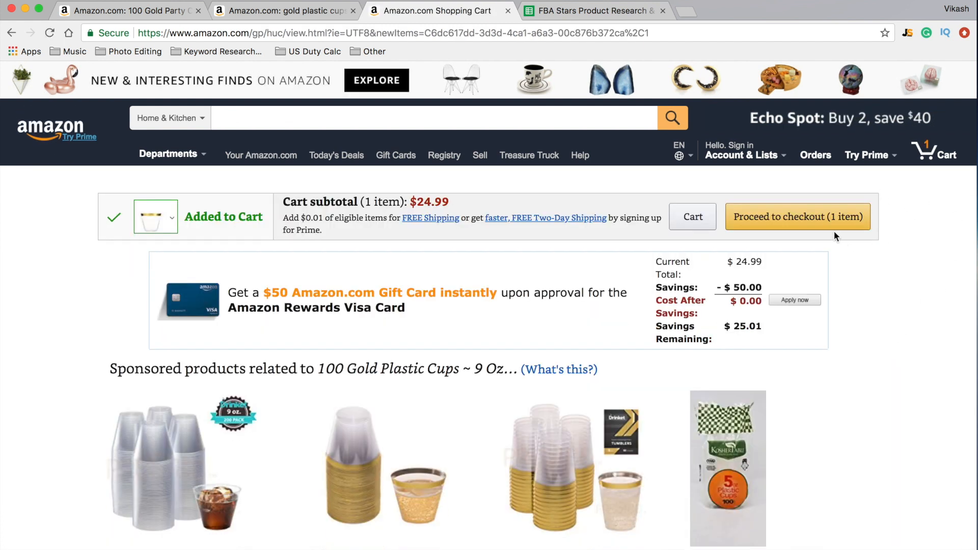
In the shopping cart, update the Munfix gold cups' quantity to 999, then close the cart page.
{"action": "left_click", "coordinate": [937, 158]}
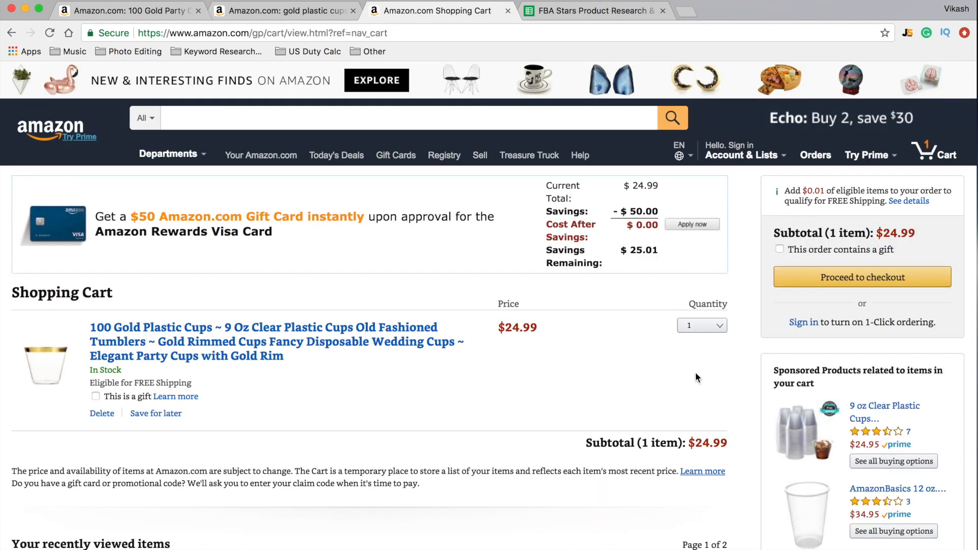
{"action": "left_click", "coordinate": [721, 332]}
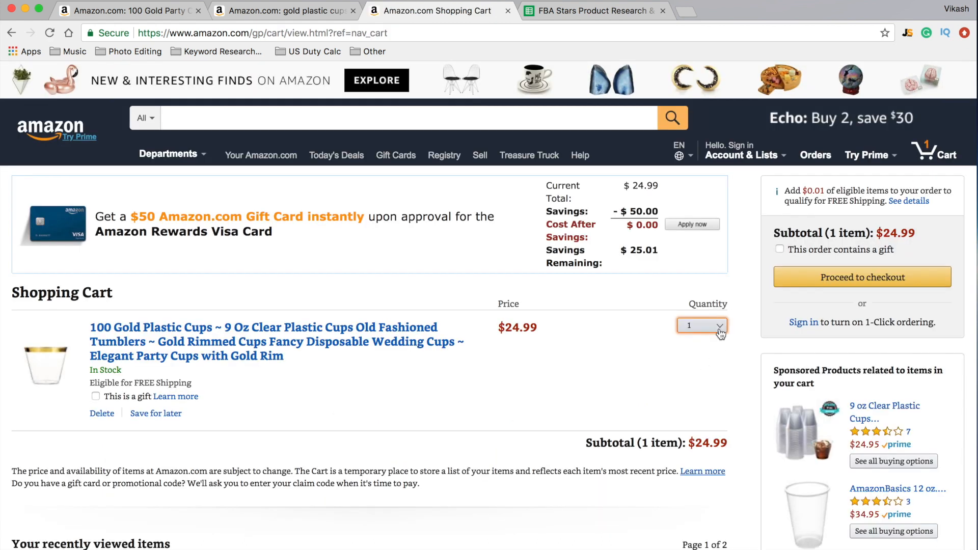
{"action": "left_click", "coordinate": [695, 479]}
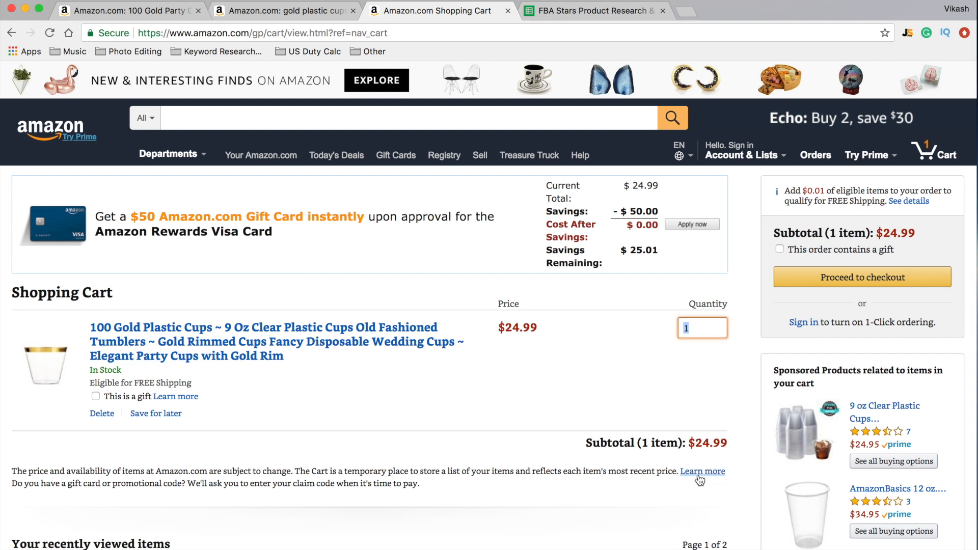
{"action": "type", "text": "999"}
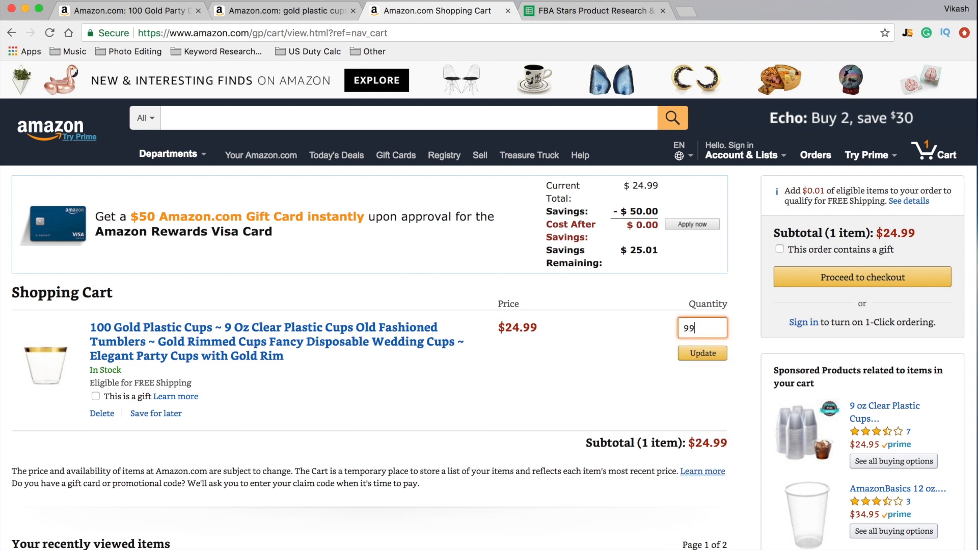
{"action": "left_click", "coordinate": [700, 353]}
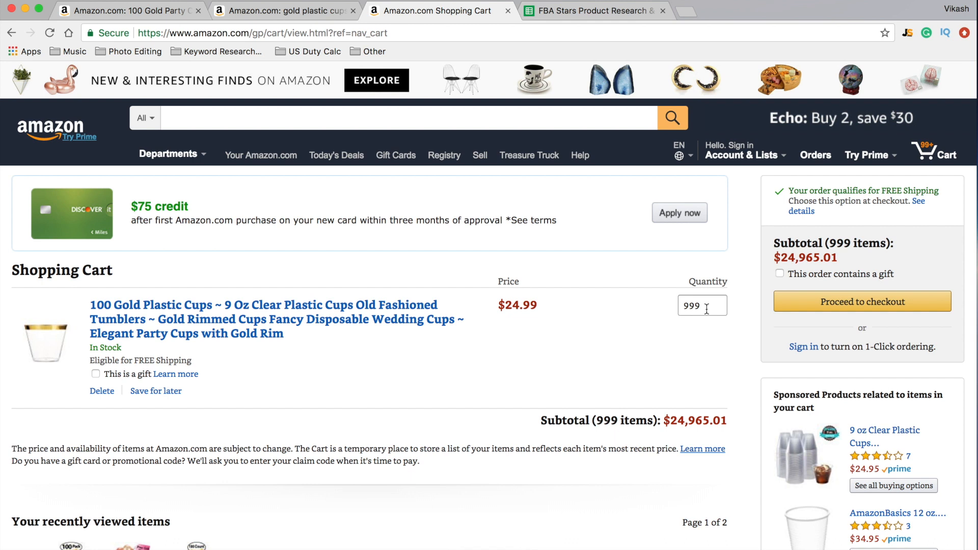
{"action": "key", "text": "super+w"}
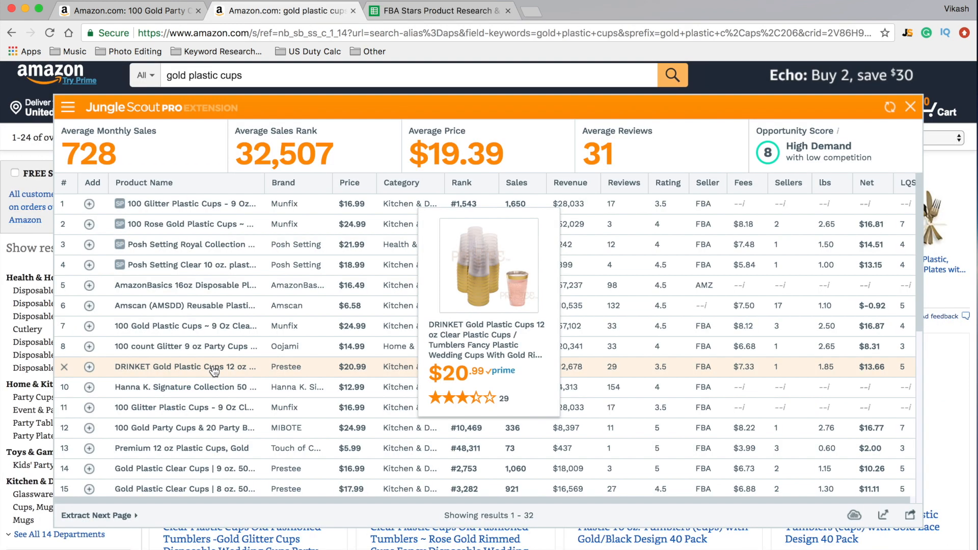
Add the DRINKET Gold Plastic Cups 12 oz from the product results to the cart and open the cart.
{"action": "left_click", "coordinate": [212, 366]}
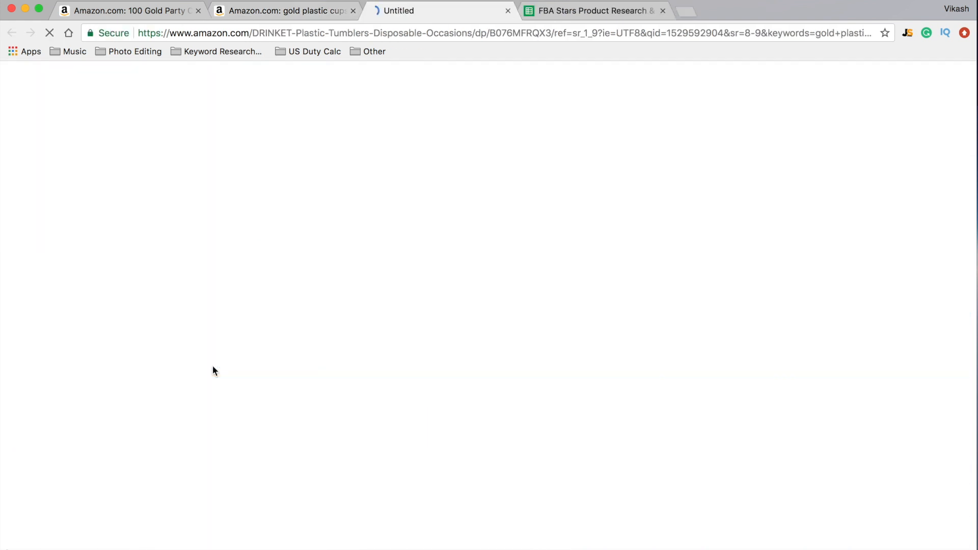
{"action": "left_click", "coordinate": [877, 335]}
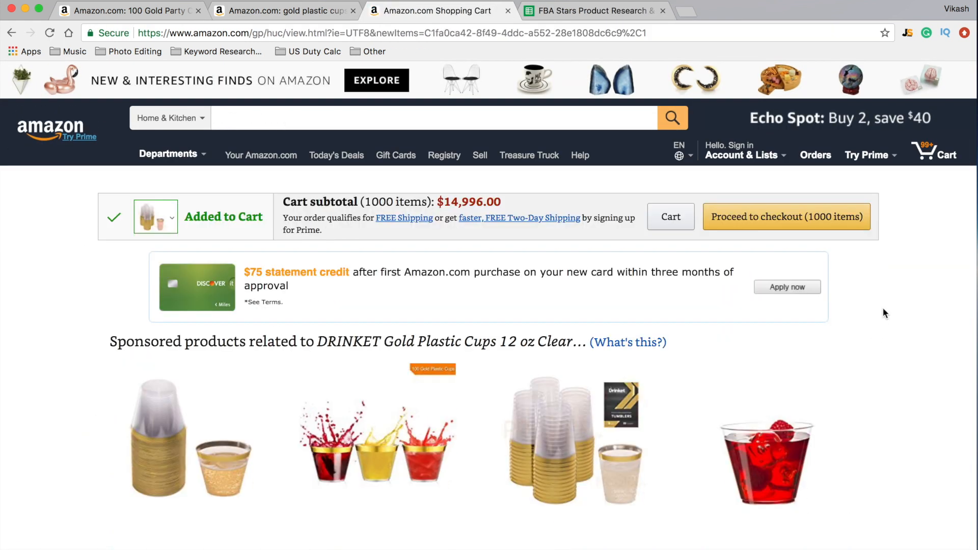
{"action": "left_click", "coordinate": [939, 153]}
Update the DRINKET cups' quantity to 999 and highlight the seller's available stock figure.
{"action": "left_click", "coordinate": [703, 332]}
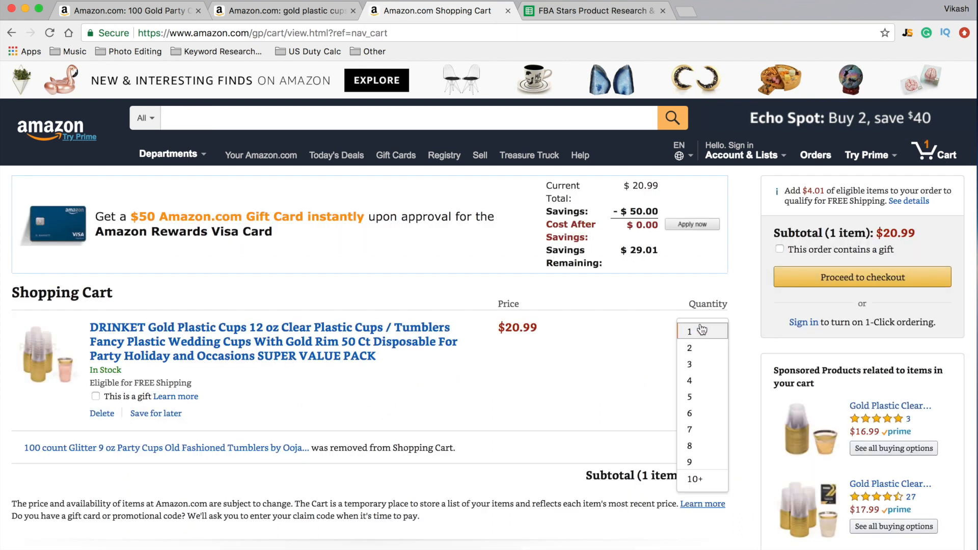
{"action": "left_click", "coordinate": [694, 476]}
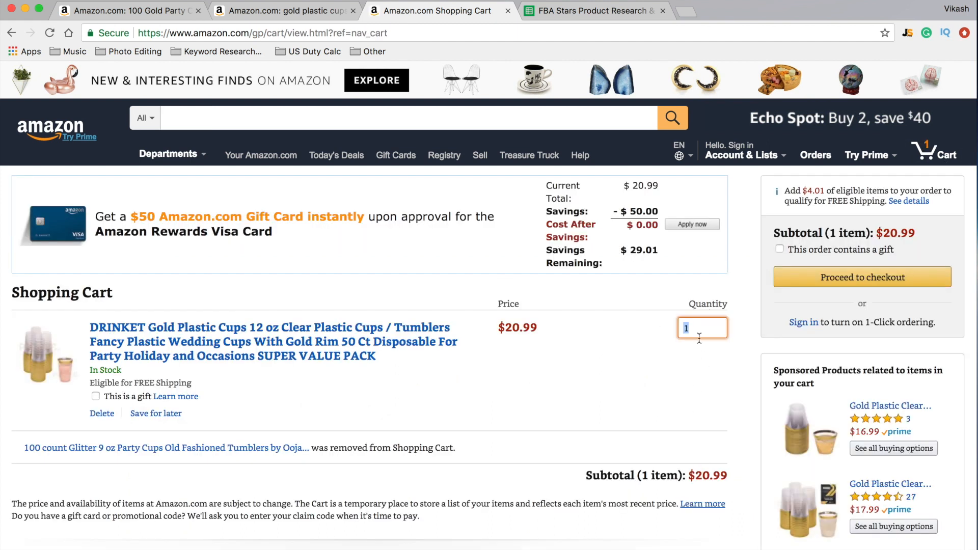
{"action": "type", "text": "999"}
{"action": "left_click", "coordinate": [697, 353]}
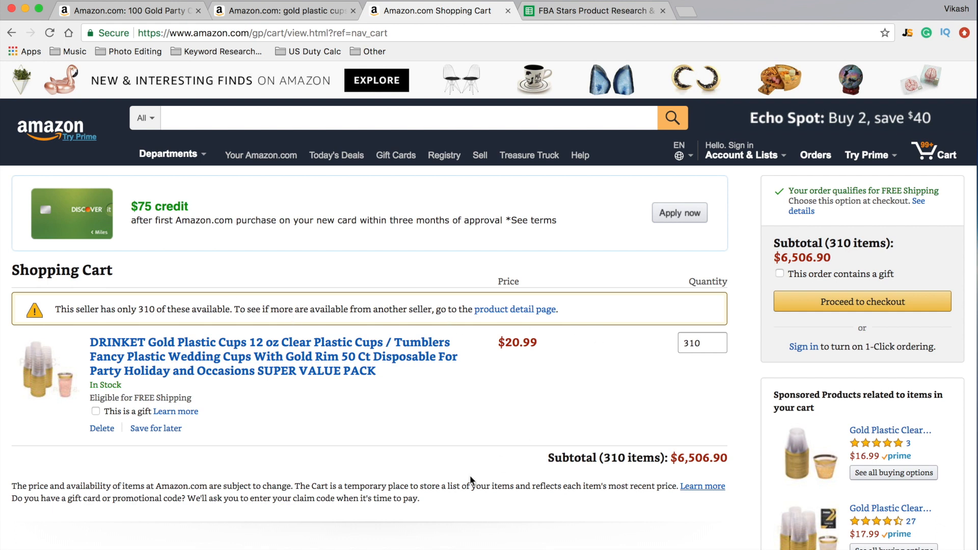
{"action": "left_click_drag", "start_coordinate": [155, 308], "coordinate": [138, 308]}
Switch to the FBA Stars research spreadsheet and name Product 1 on the Competitor Tracking sheet Gold Cup.
{"action": "left_click", "coordinate": [592, 11]}
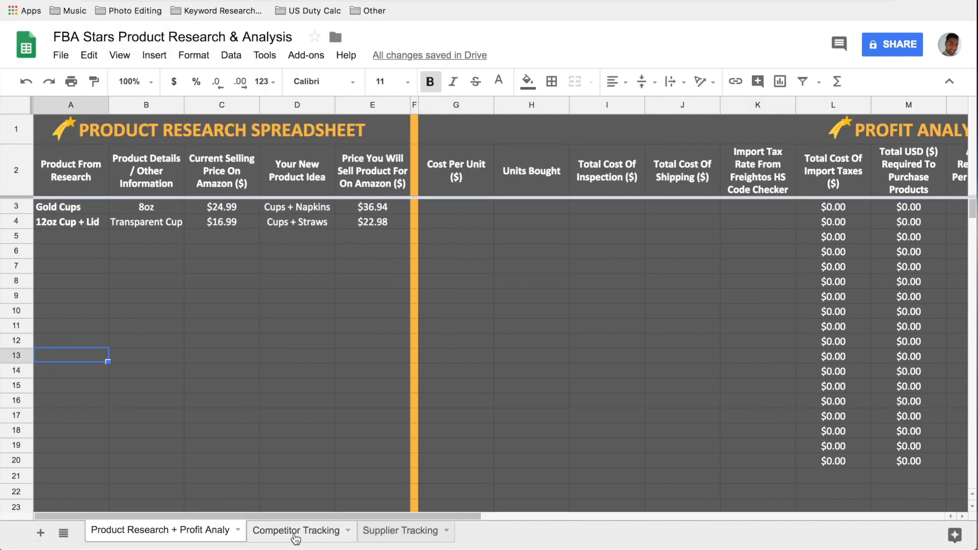
{"action": "left_click", "coordinate": [295, 534]}
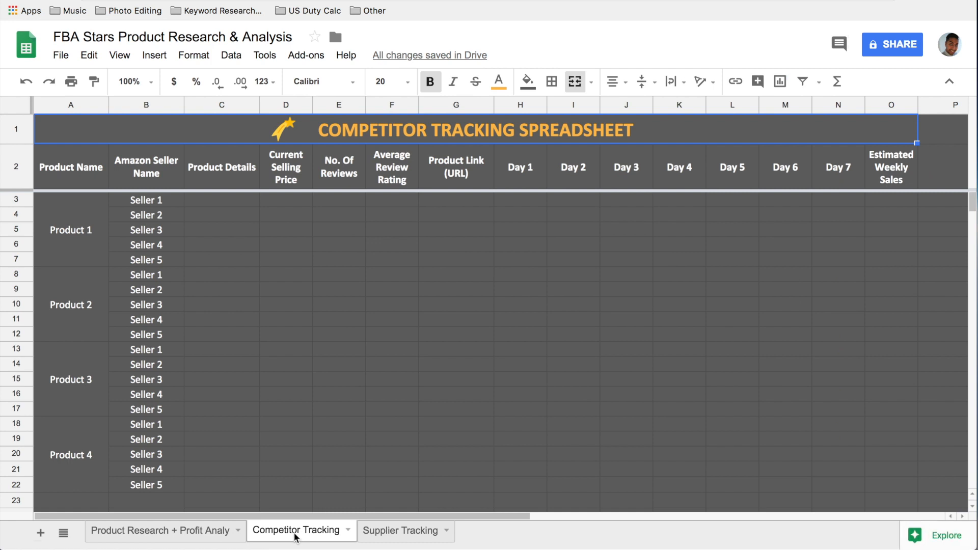
{"action": "left_click", "coordinate": [70, 262]}
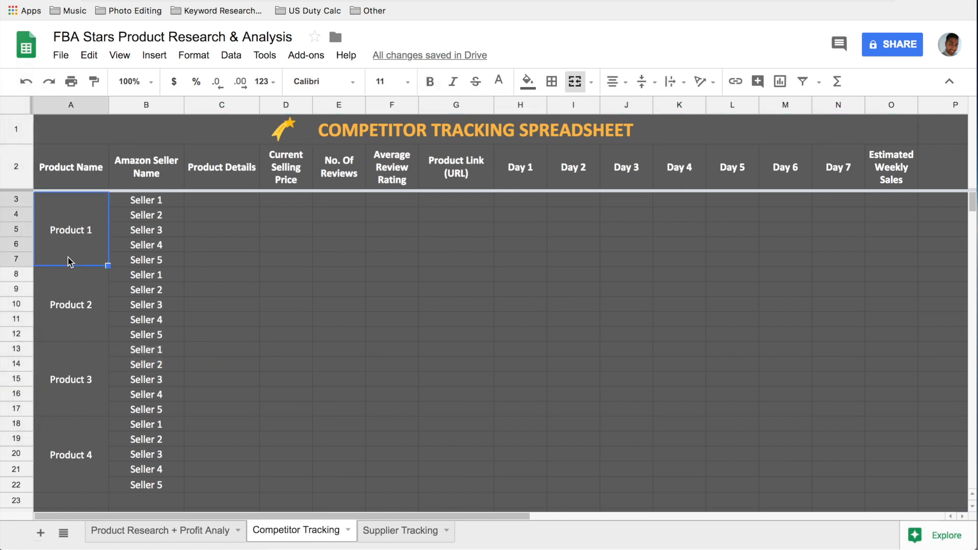
{"action": "type", "text": "Gold Cup"}
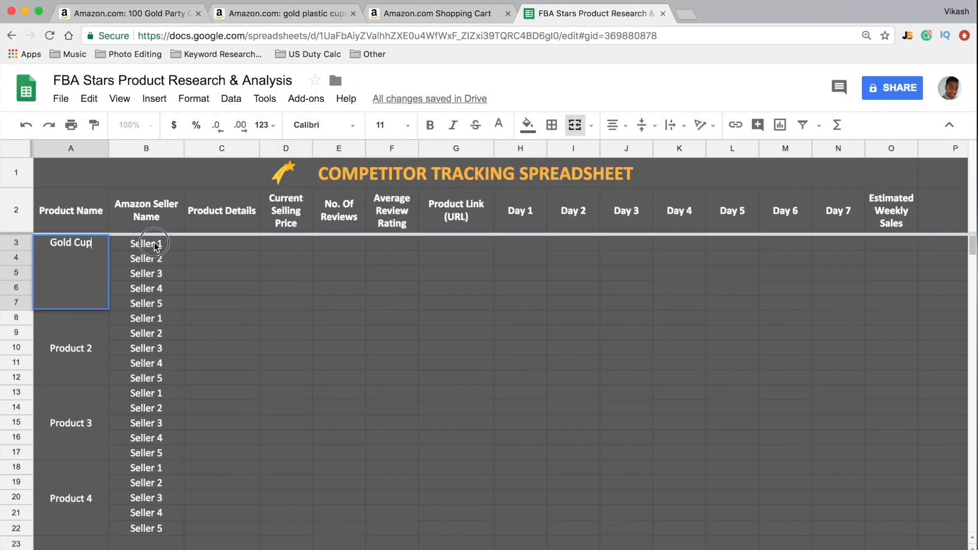
Look up the DRINKET cups' brand in the Jungle Scout results and enter Prestee in place of Seller 1 for Gold Cup.
{"action": "left_click", "coordinate": [156, 200]}
{"action": "left_click", "coordinate": [442, 16]}
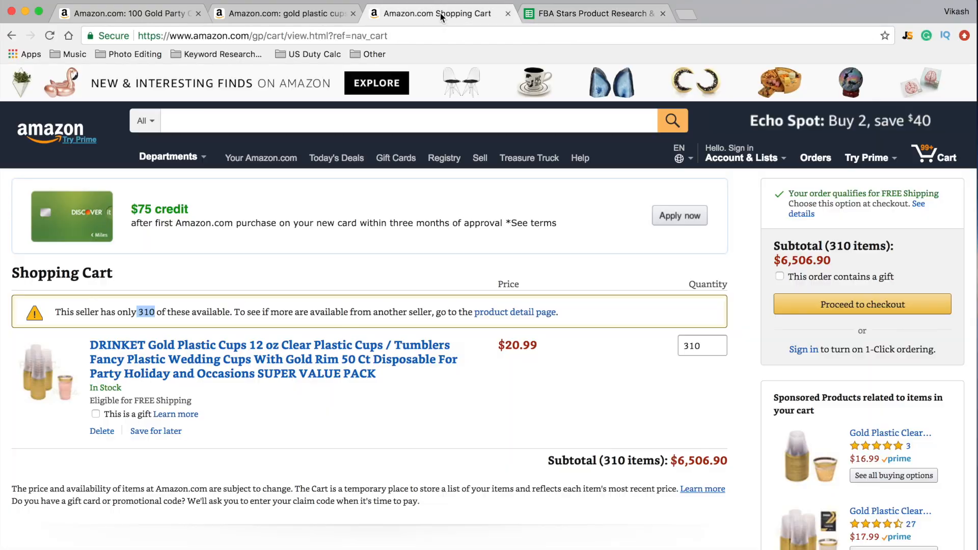
{"action": "left_click", "coordinate": [318, 15]}
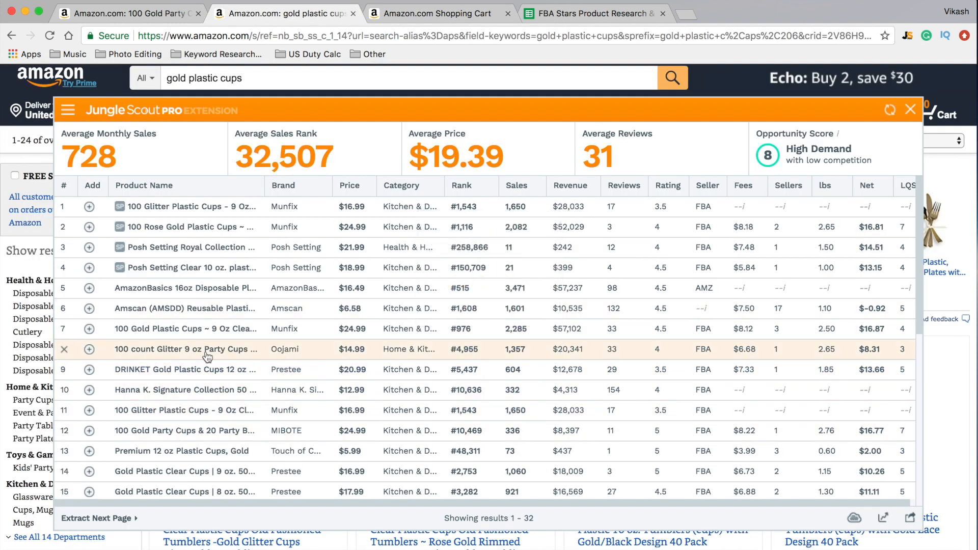
{"action": "mouse_move", "coordinate": [208, 357]}
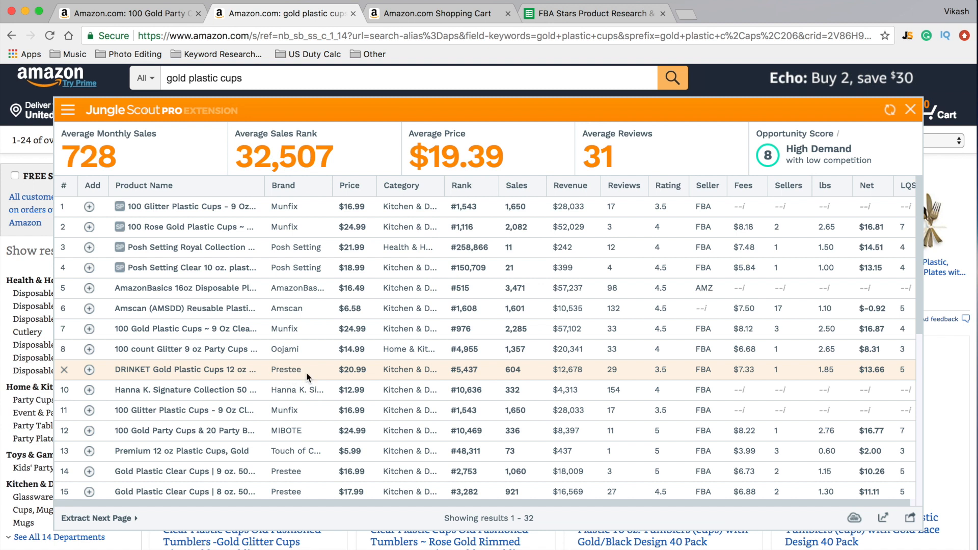
{"action": "left_click", "coordinate": [581, 15]}
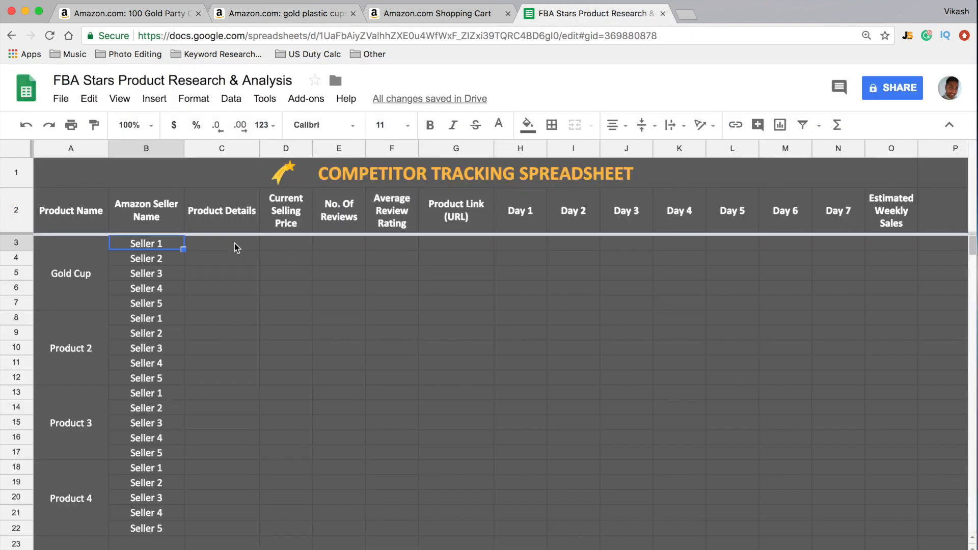
{"action": "type", "text": "Prestee"}
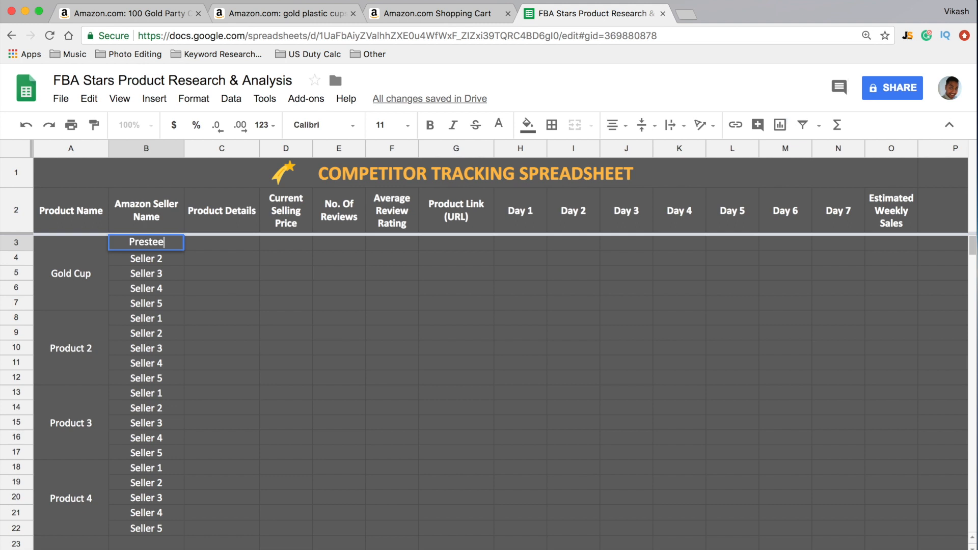
{"action": "key", "text": "Tab"}
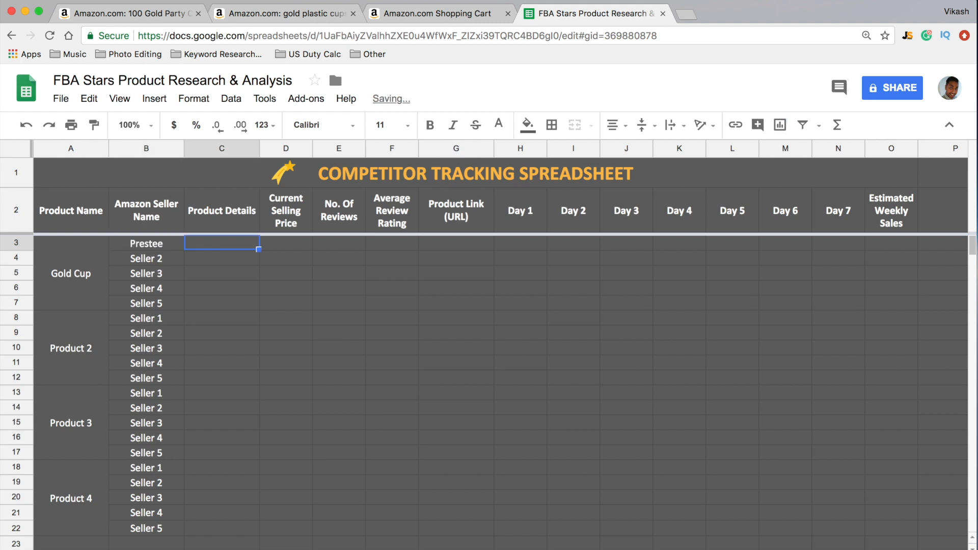
Enter 12oz as Prestee's product details and 20.99 as its current selling price, checking the price in the cart.
{"action": "type", "text": "12oz"}
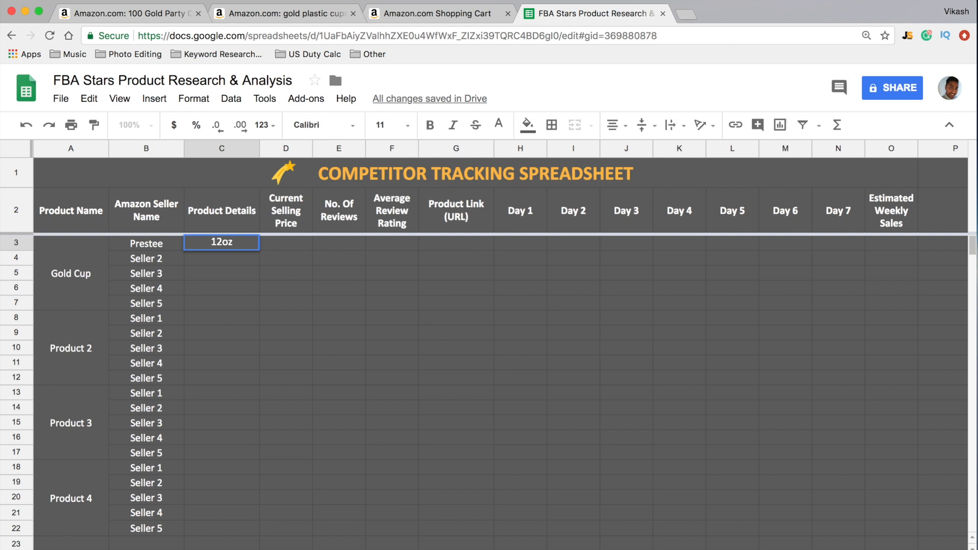
{"action": "key", "text": "Tab"}
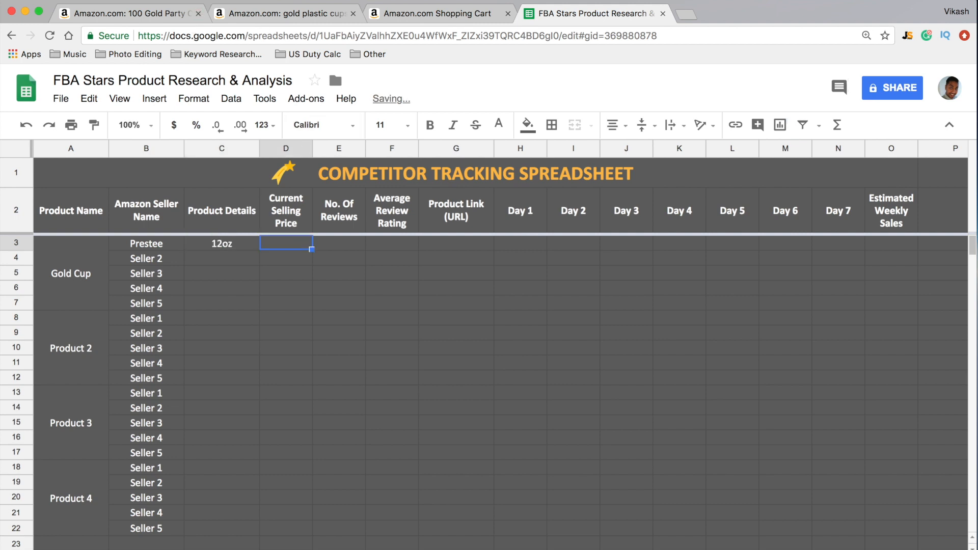
{"action": "left_click", "coordinate": [452, 20]}
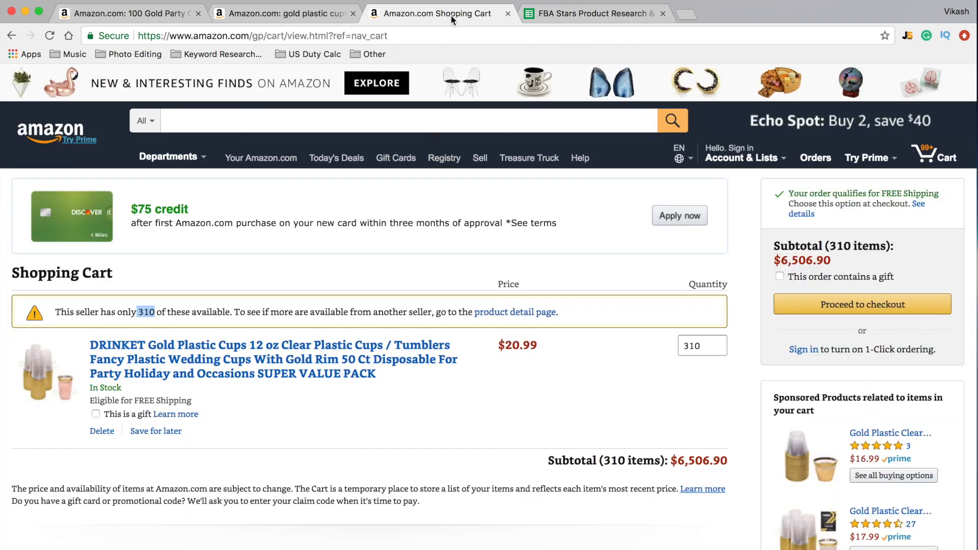
{"action": "left_click", "coordinate": [579, 17]}
{"action": "type", "text": "20.99"}
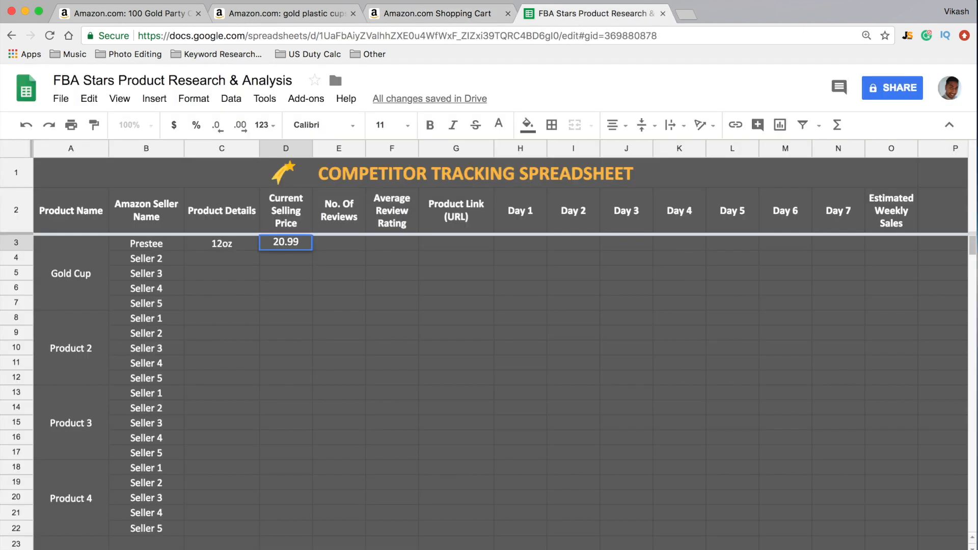
{"action": "key", "text": "Tab"}
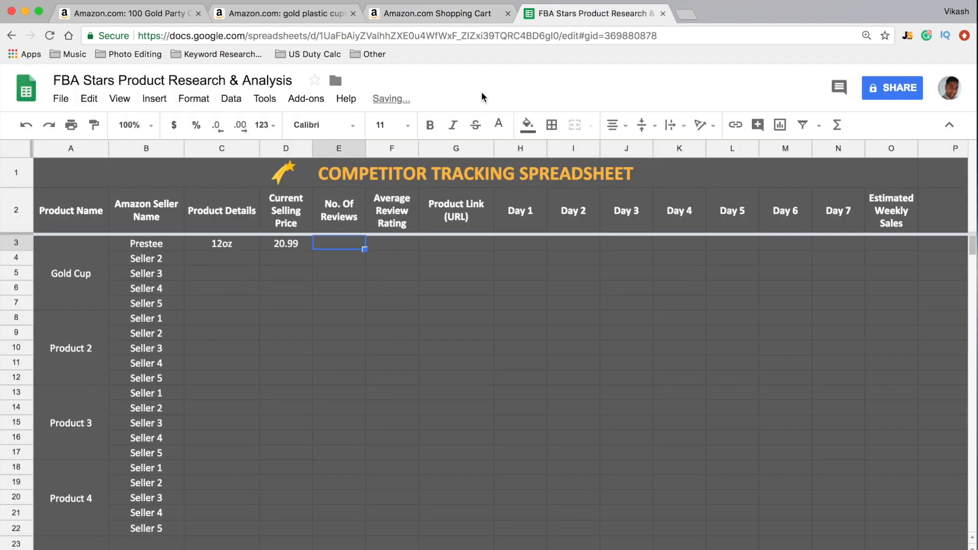
Look up the DRINKET cups' reviews in Jungle Scout and record 29 reviews and a 3.5 average rating for Prestee.
{"action": "left_click", "coordinate": [321, 17]}
{"action": "mouse_move", "coordinate": [197, 352]}
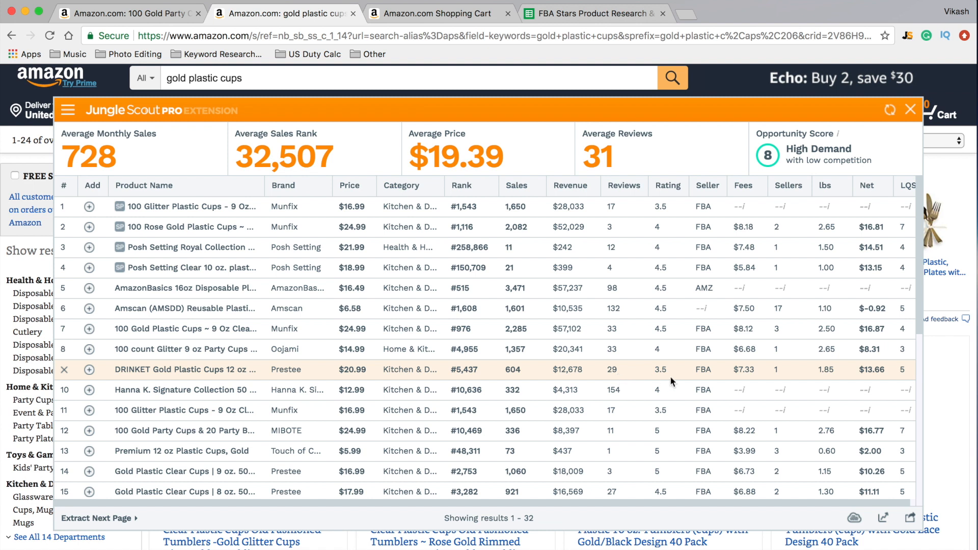
{"action": "left_click", "coordinate": [567, 15]}
{"action": "type", "text": "29."}
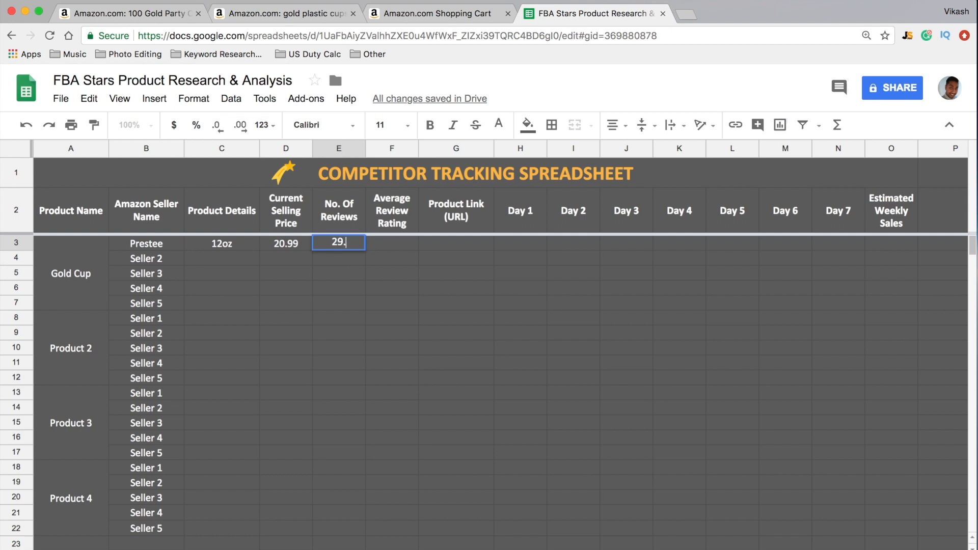
{"action": "key", "text": "BackSpace"}
{"action": "key", "text": "Tab"}
{"action": "type", "text": "3.5"}
{"action": "key", "text": "Tab"}
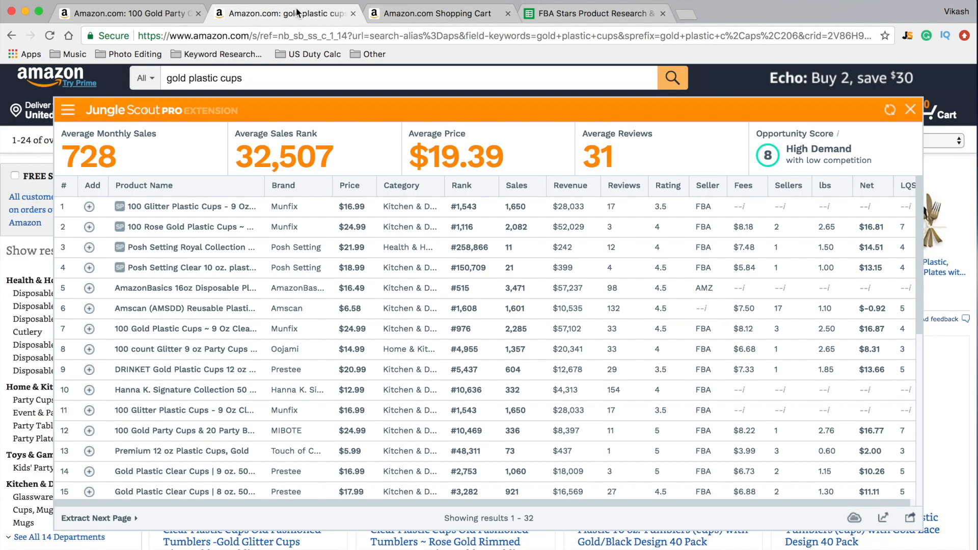
Open the DRINKET gold cups listing from the Jungle Scout results and copy its URL into Prestee's Product Link cell.
{"action": "left_click", "coordinate": [283, 13]}
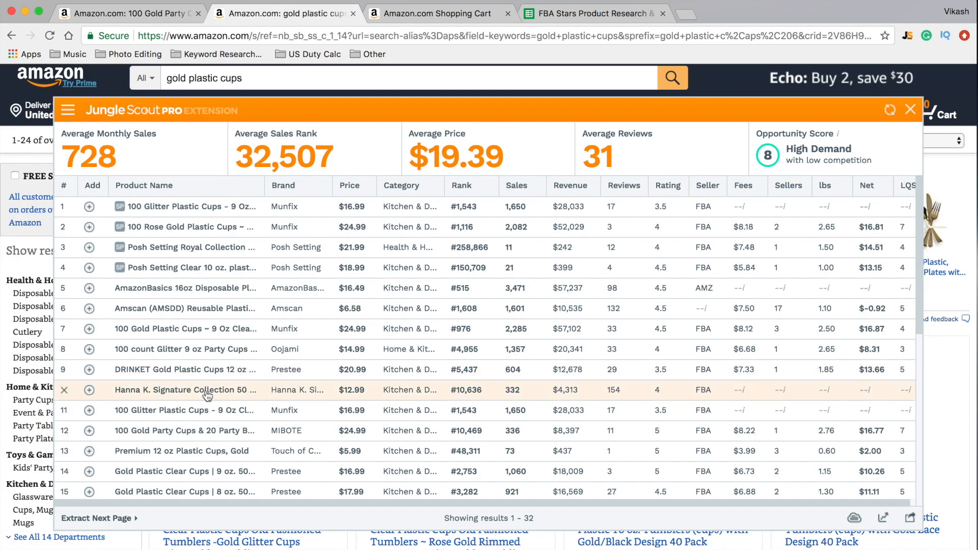
{"action": "left_click", "coordinate": [181, 362]}
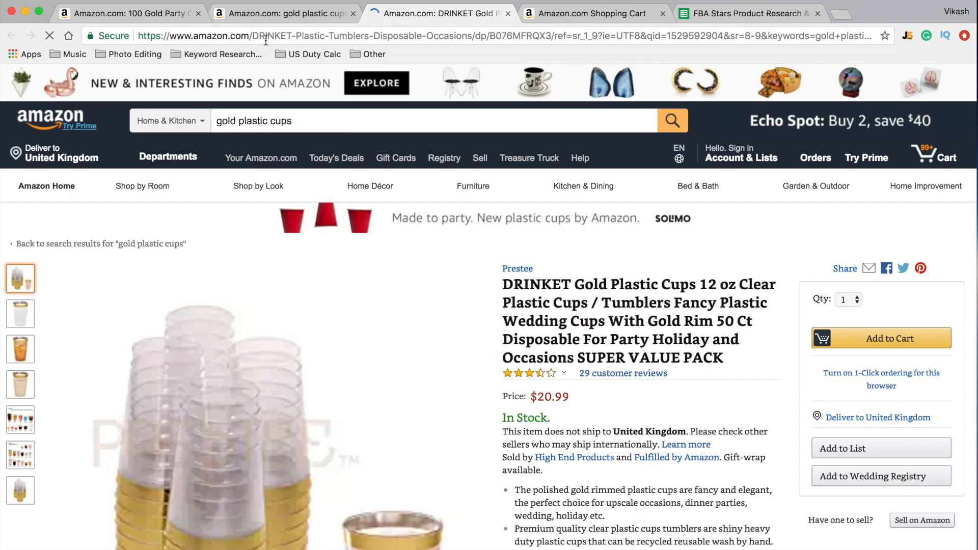
{"action": "left_click", "coordinate": [266, 38]}
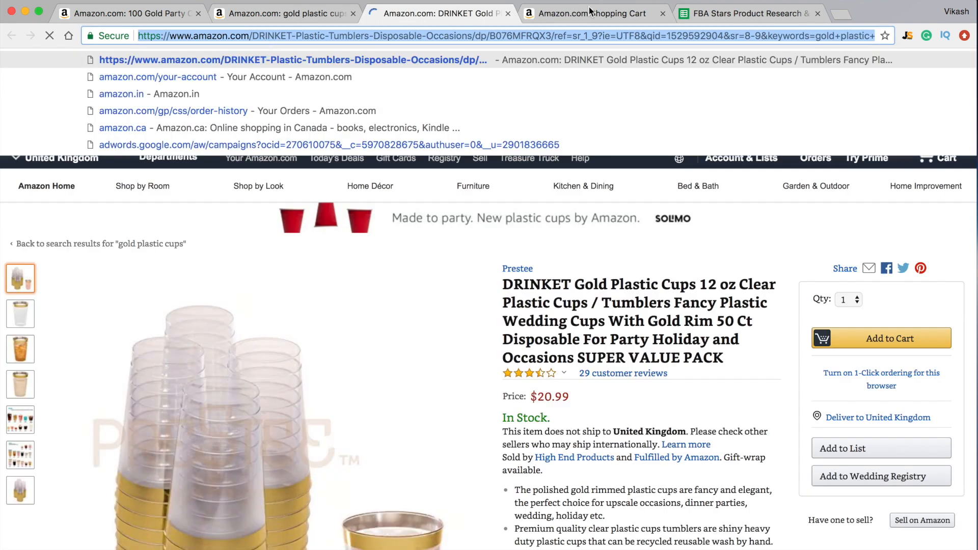
{"action": "left_click", "coordinate": [741, 16]}
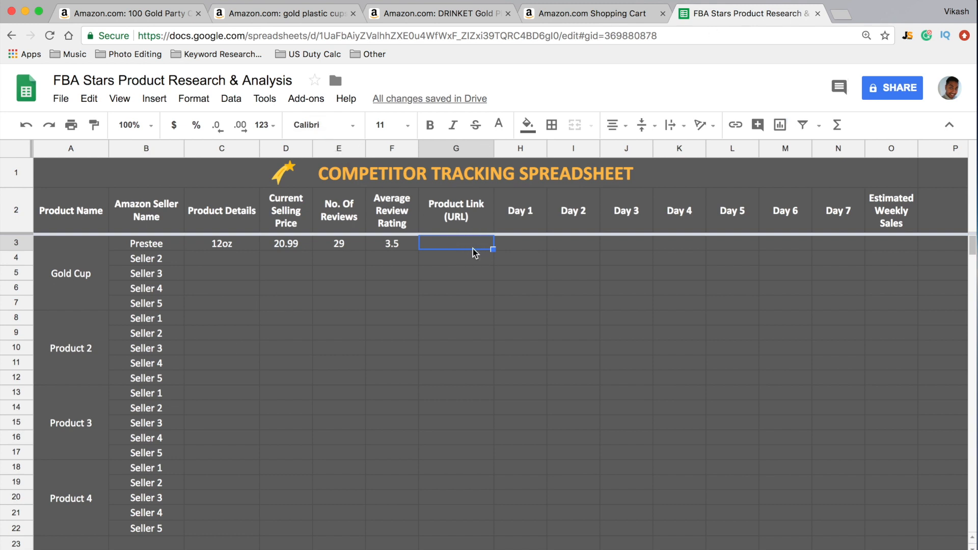
{"action": "key", "text": "super+v"}
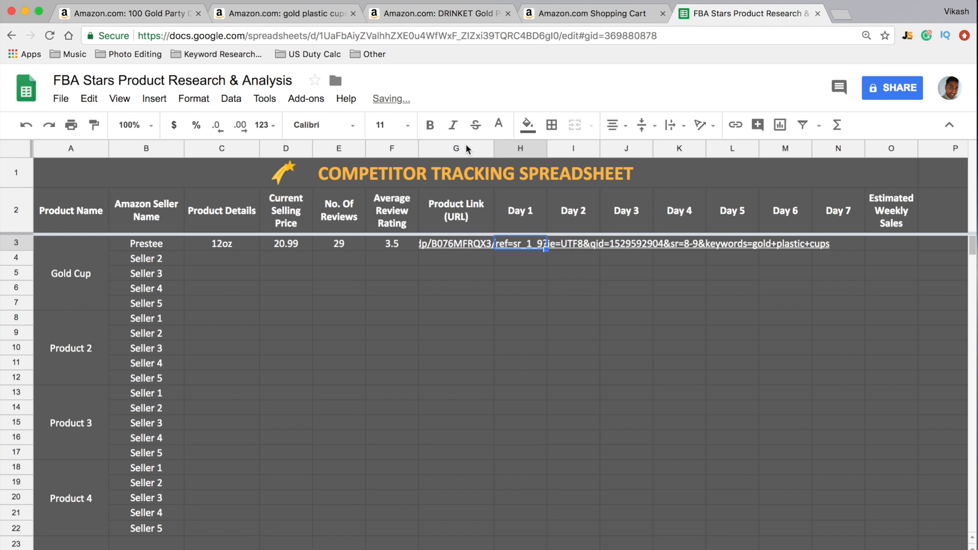
Check the DRINKET cups' available stock in the Amazon cart and record 310 as Prestee's Day 1 figure.
{"action": "left_click", "coordinate": [606, 14]}
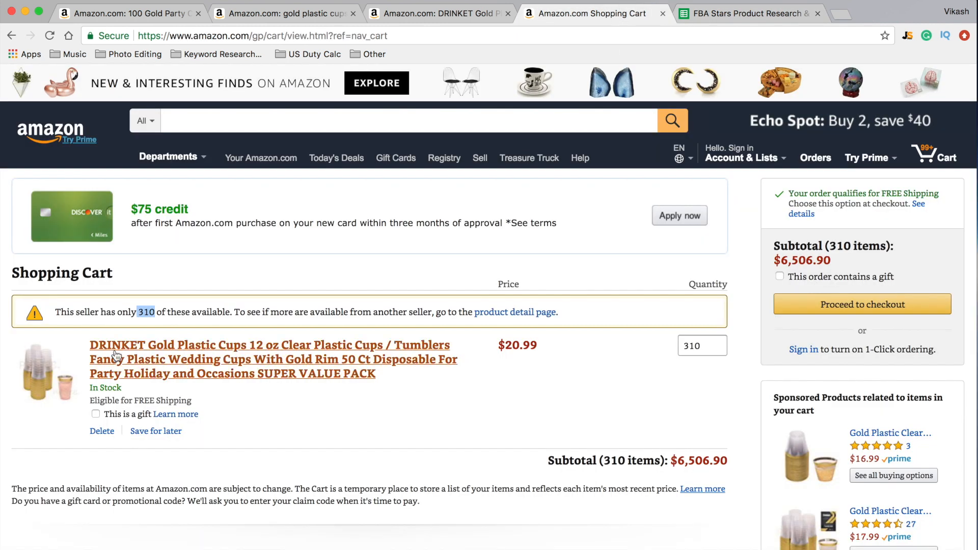
{"action": "left_click", "coordinate": [773, 16]}
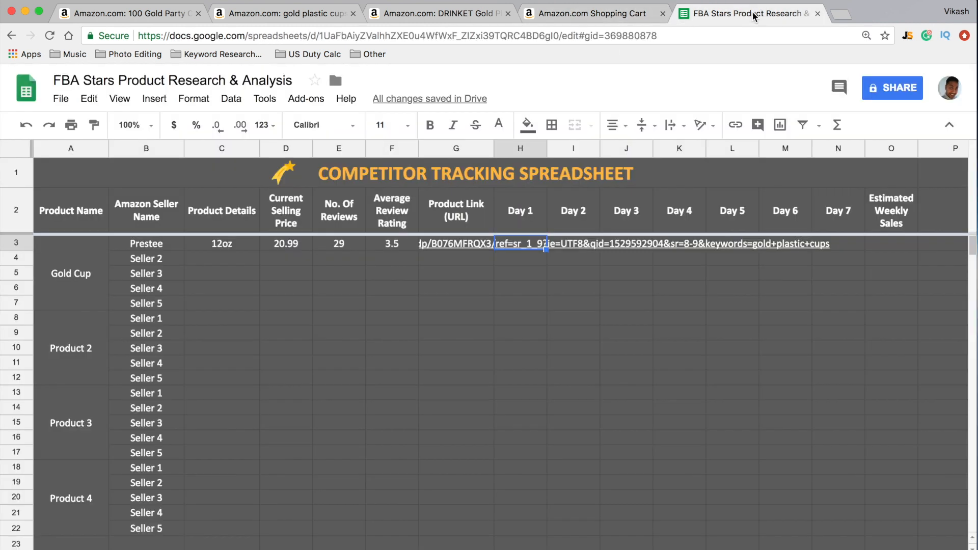
{"action": "type", "text": "310"}
{"action": "key", "text": "Tab"}
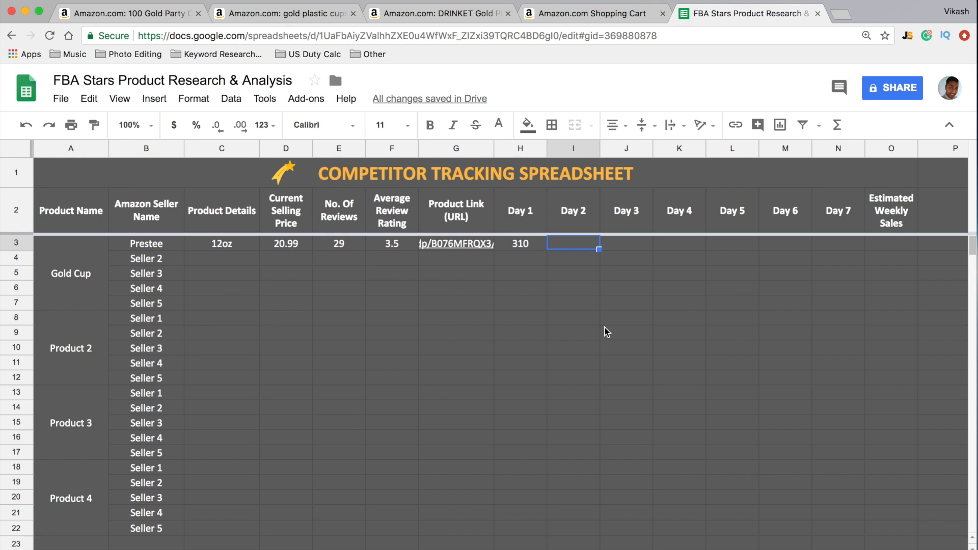
Enter Prestee's stock for Day 2 through Day 7 as 290, 280, 260, 255, 240 and 235.
{"action": "type", "text": "290"}
{"action": "key", "text": "Tab"}
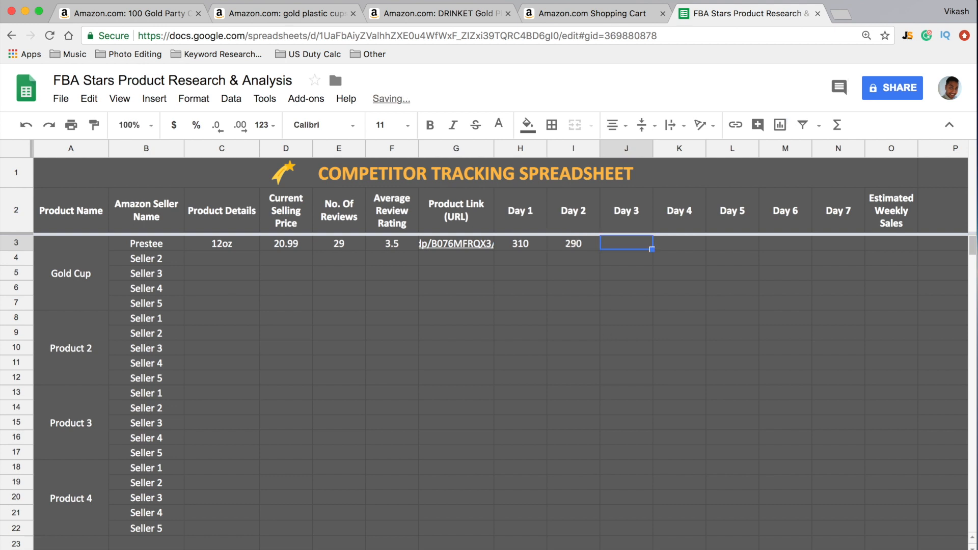
{"action": "type", "text": "280"}
{"action": "key", "text": "Tab"}
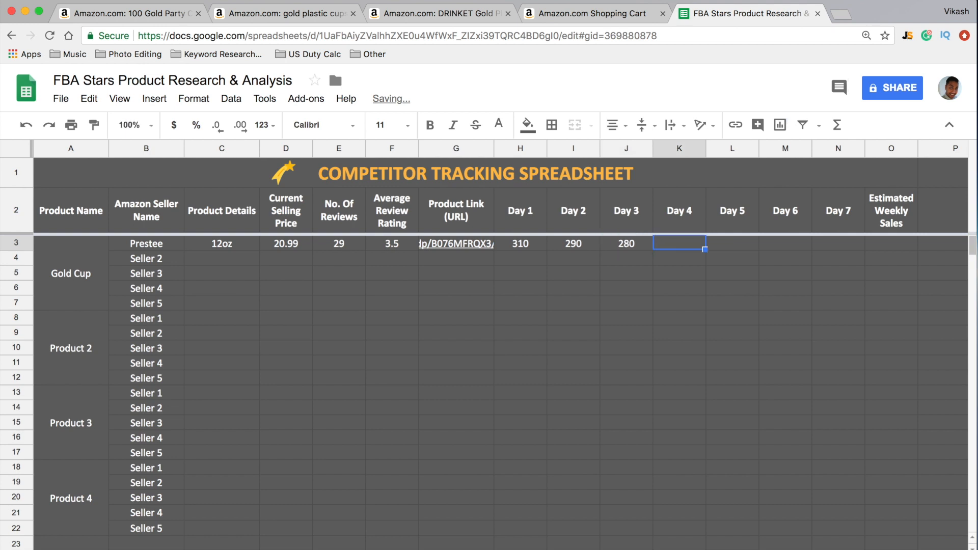
{"action": "type", "text": "260"}
{"action": "key", "text": "Tab"}
{"action": "type", "text": "255"}
{"action": "key", "text": "Tab"}
{"action": "type", "text": "240"}
{"action": "key", "text": "Tab"}
{"action": "type", "text": "235"}
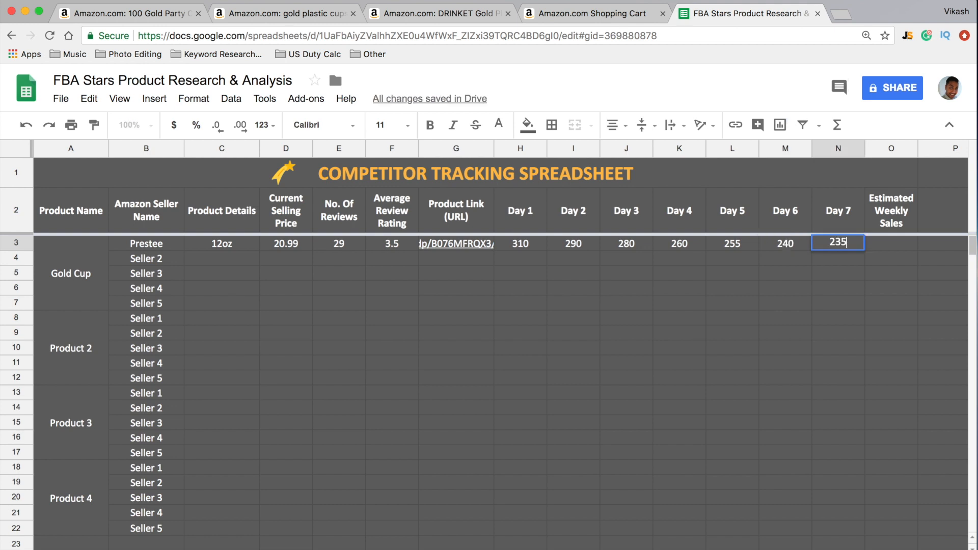
{"action": "key", "text": "Tab"}
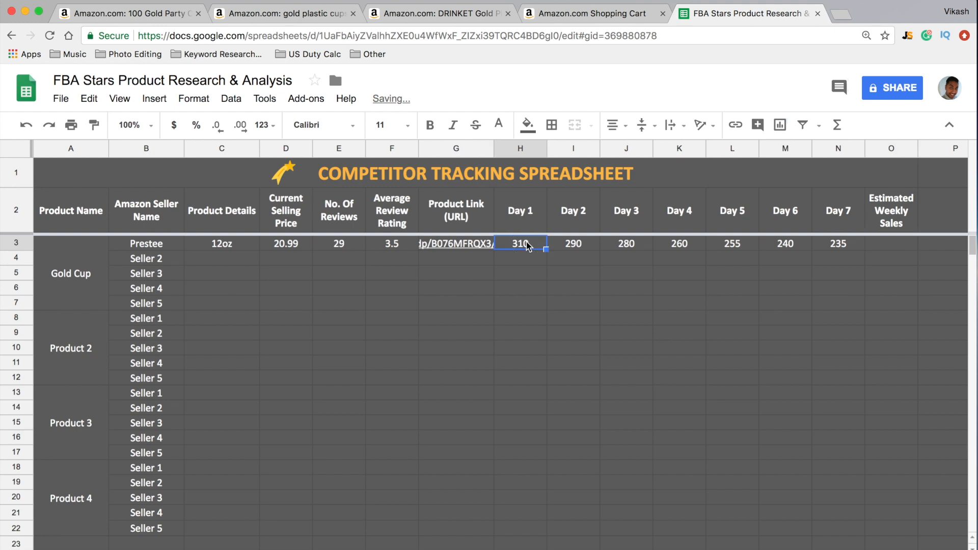
{"action": "left_click", "coordinate": [852, 249]}
{"action": "left_click", "coordinate": [905, 249]}
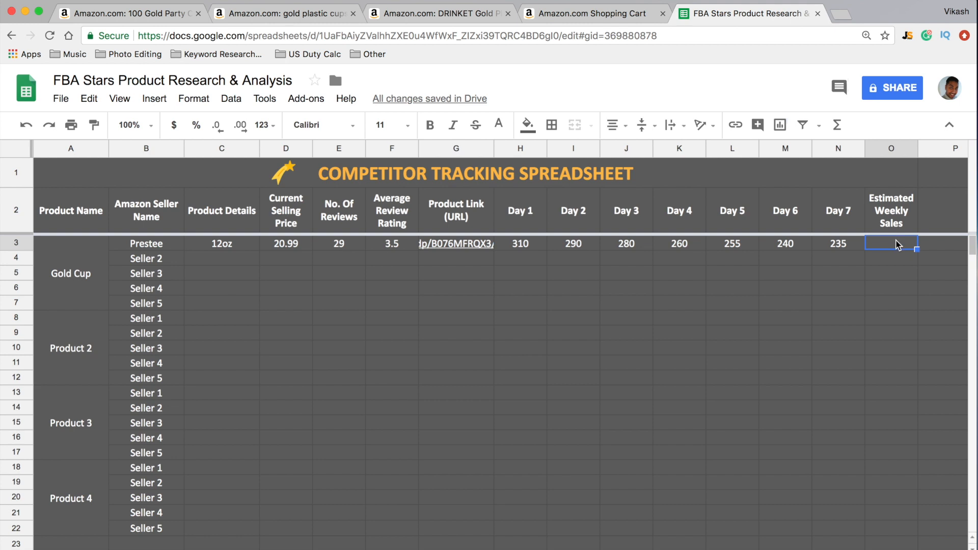
Enter 999 as Seller 2's Day 1 and Day 2 example stock and clear both entries.
{"action": "left_click", "coordinate": [524, 261]}
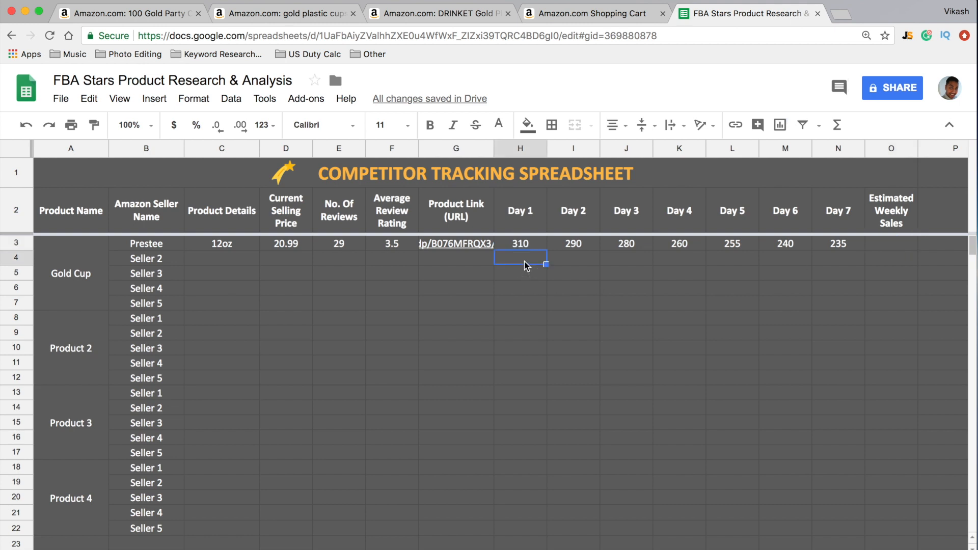
{"action": "type", "text": "999"}
{"action": "key", "text": "Tab"}
{"action": "type", "text": "999"}
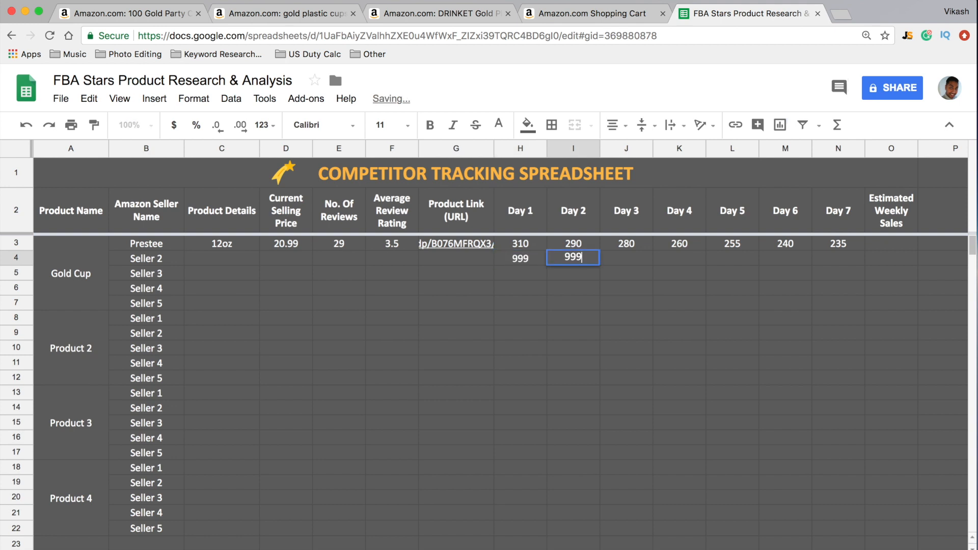
{"action": "key", "text": "Return"}
{"action": "key", "text": "Up"}
{"action": "key", "text": "BackSpace"}
{"action": "key", "text": "Left"}
{"action": "key", "text": "BackSpace"}
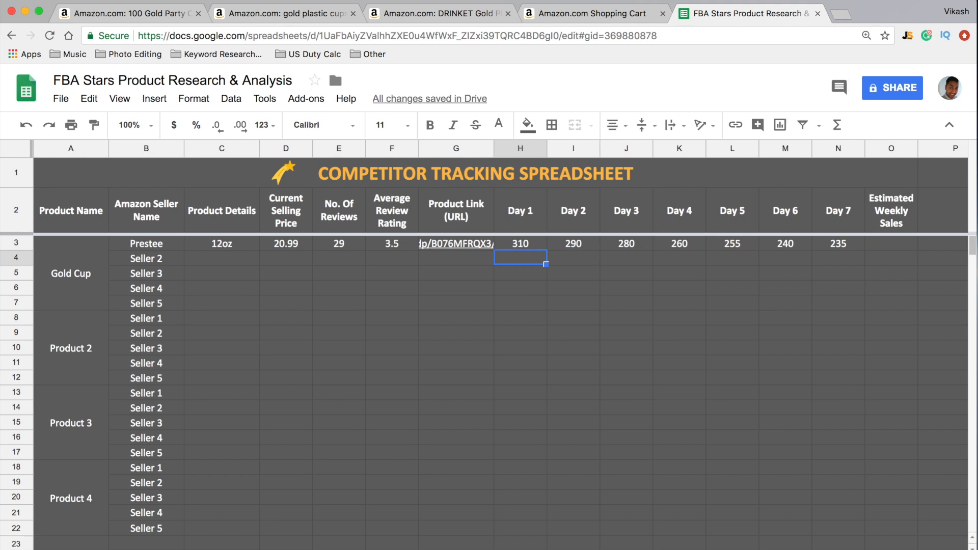
Enter 310, 350 and 300 as Seller 2's stock for Day 1, Day 2 and Day 3.
{"action": "type", "text": "310"}
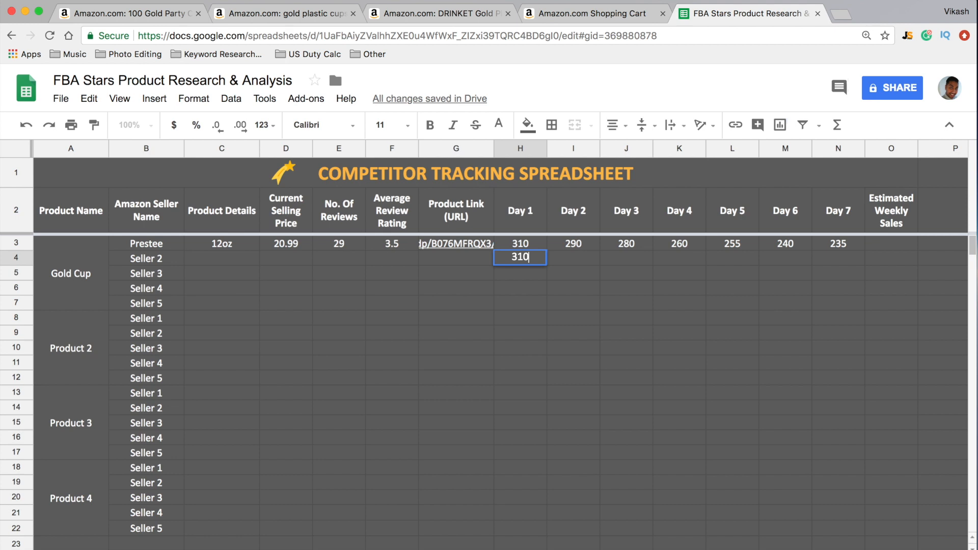
{"action": "key", "text": "Tab"}
{"action": "type", "text": "350"}
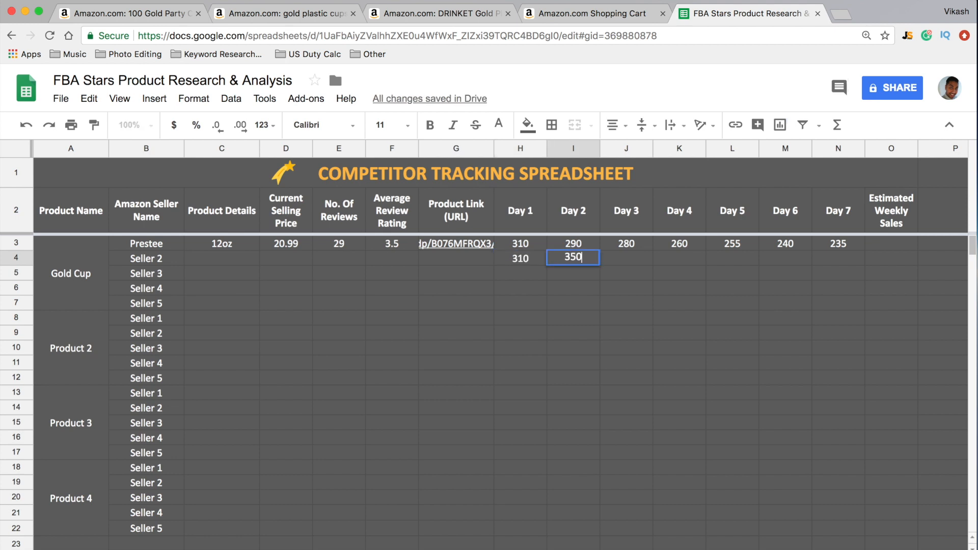
{"action": "key", "text": "Tab"}
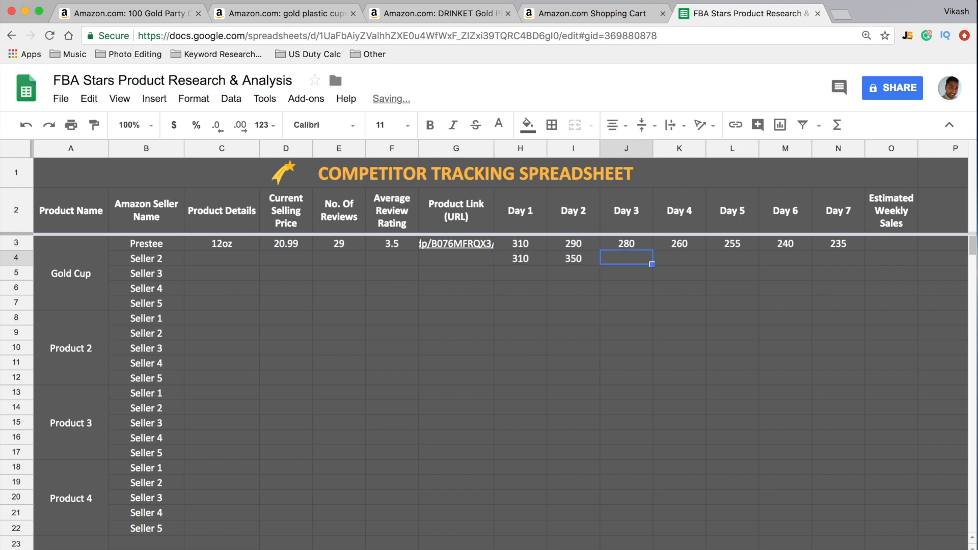
{"action": "type", "text": "300"}
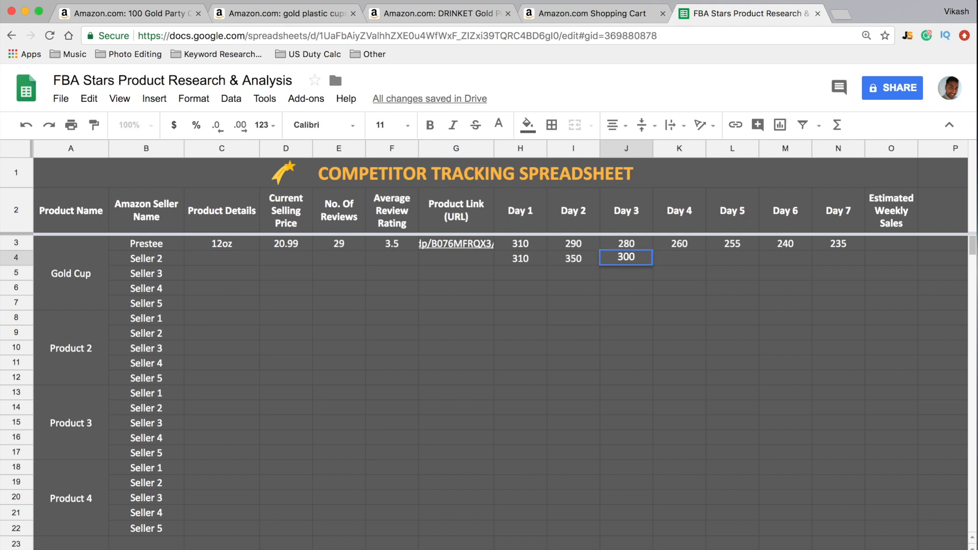
{"action": "left_click", "coordinate": [535, 262]}
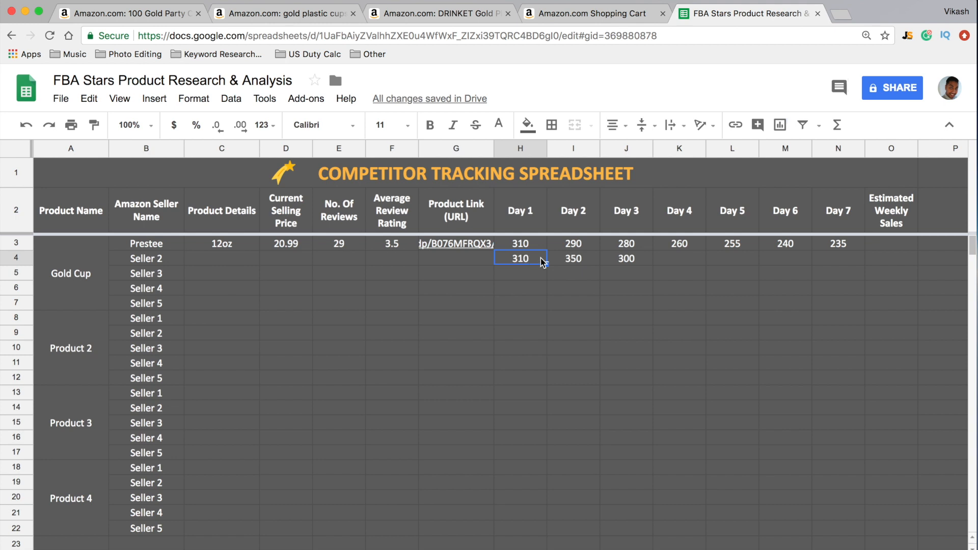
Examine Seller 2's stock changes and Prestee's Day 1 to Day 7 figures in relation to the Estimated Weekly Sales column.
{"action": "left_click", "coordinate": [583, 267]}
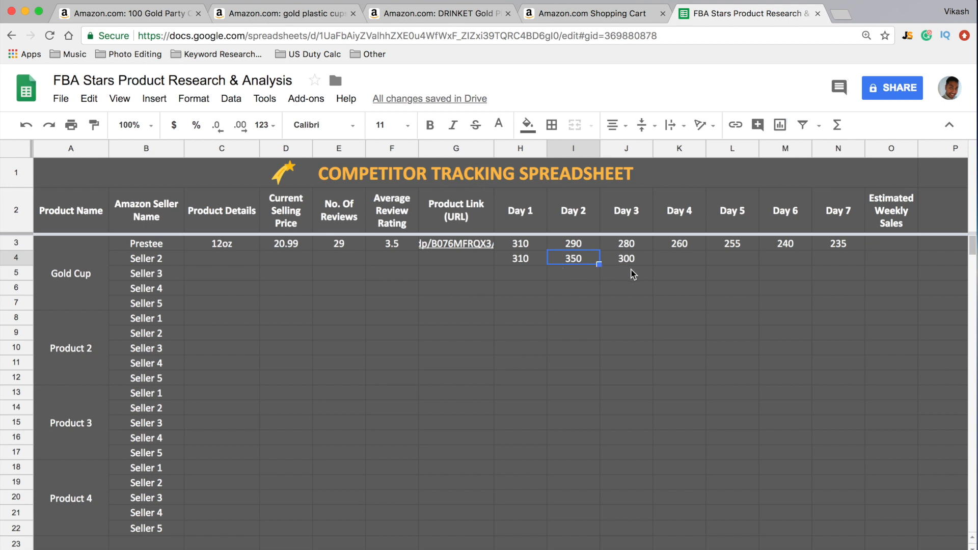
{"action": "key", "text": "Right"}
{"action": "key", "text": "Right"}
{"action": "key", "text": "Right"}
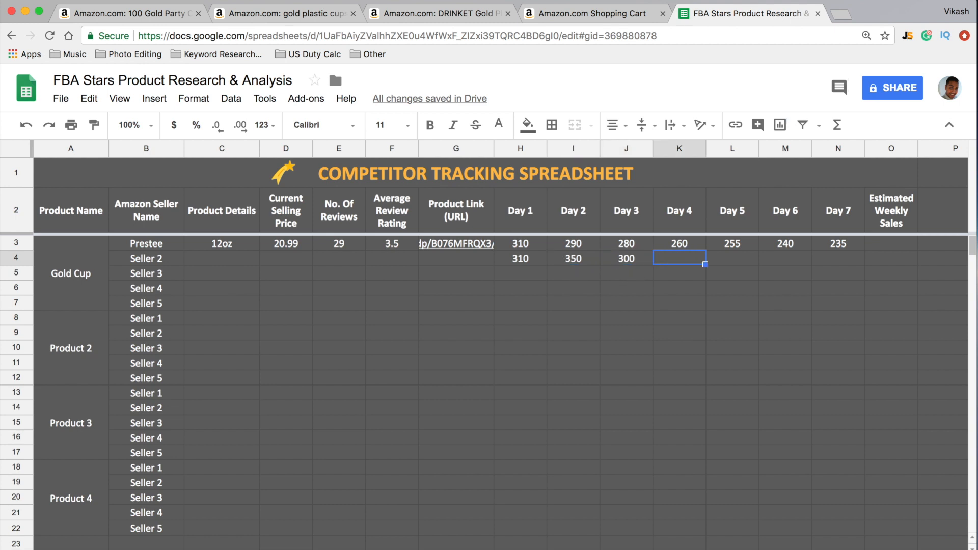
{"action": "key", "text": "Right"}
{"action": "key", "text": "Right"}
{"action": "left_click", "coordinate": [675, 260]}
{"action": "left_click", "coordinate": [888, 261]}
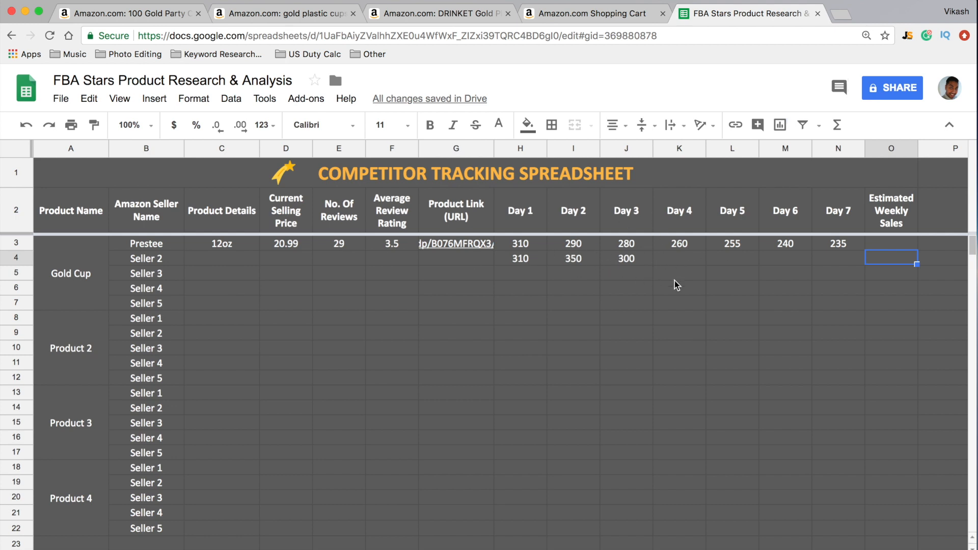
{"action": "left_click_drag", "start_coordinate": [521, 245], "coordinate": [824, 250]}
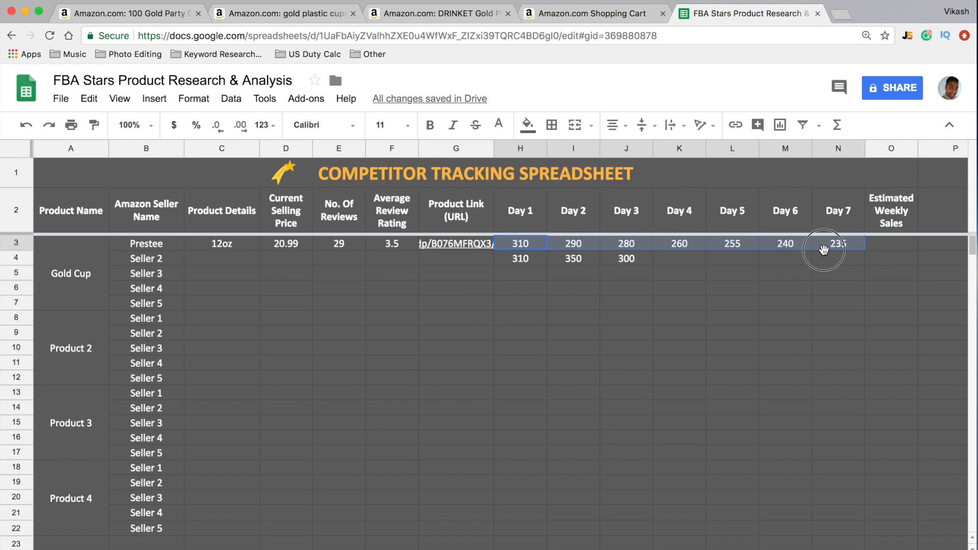
{"action": "left_click", "coordinate": [887, 247]}
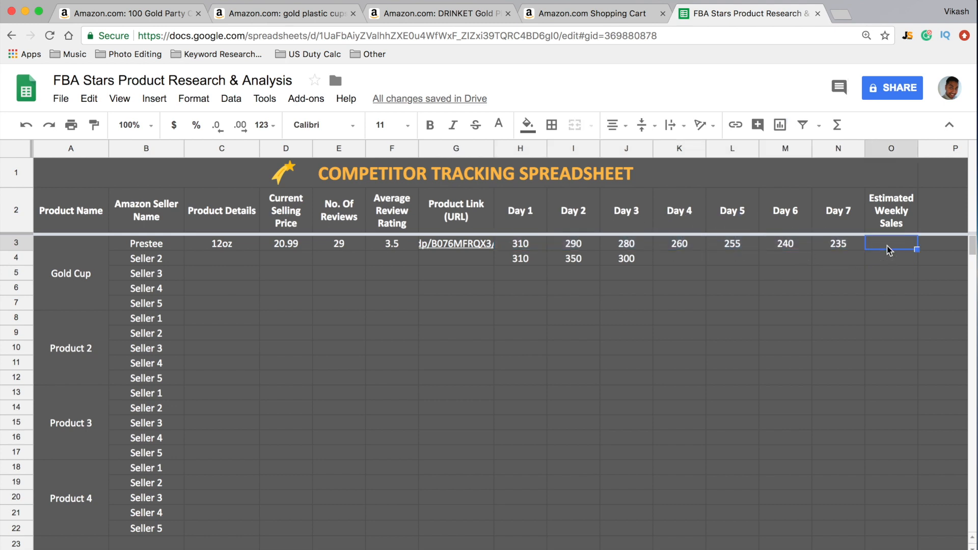